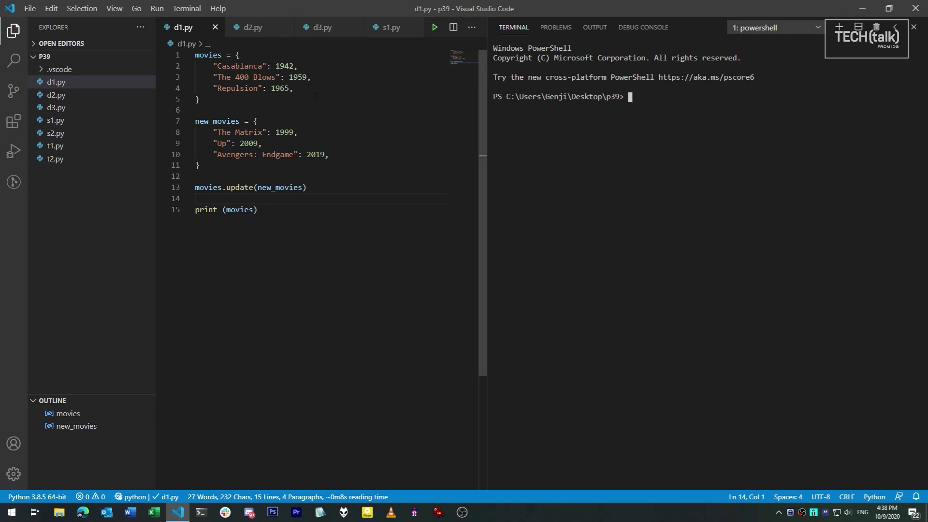
- Review the movies and new_movies dictionaries and the update() documentation in d1.py
{"action": "left_click_drag", "start_coordinate": [265, 102], "coordinate": [166, 57]}
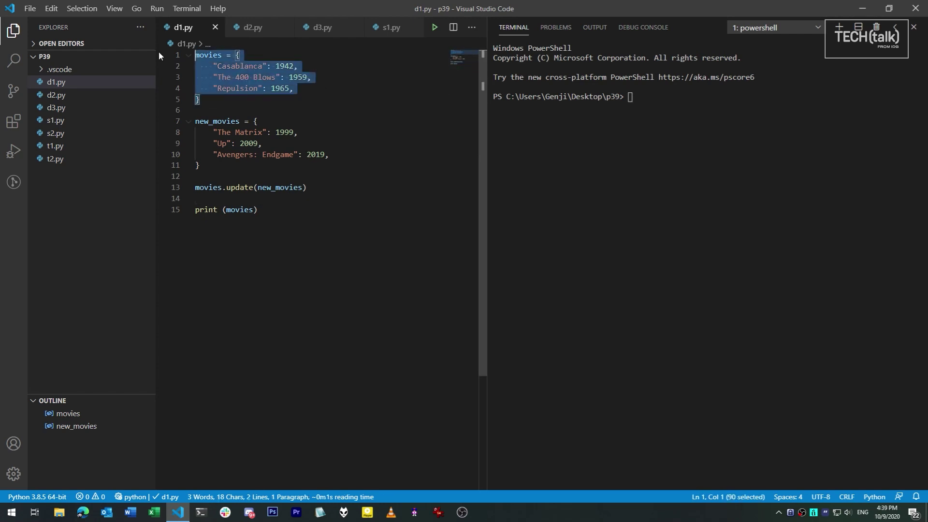
{"action": "left_click_drag", "start_coordinate": [225, 166], "coordinate": [190, 121]}
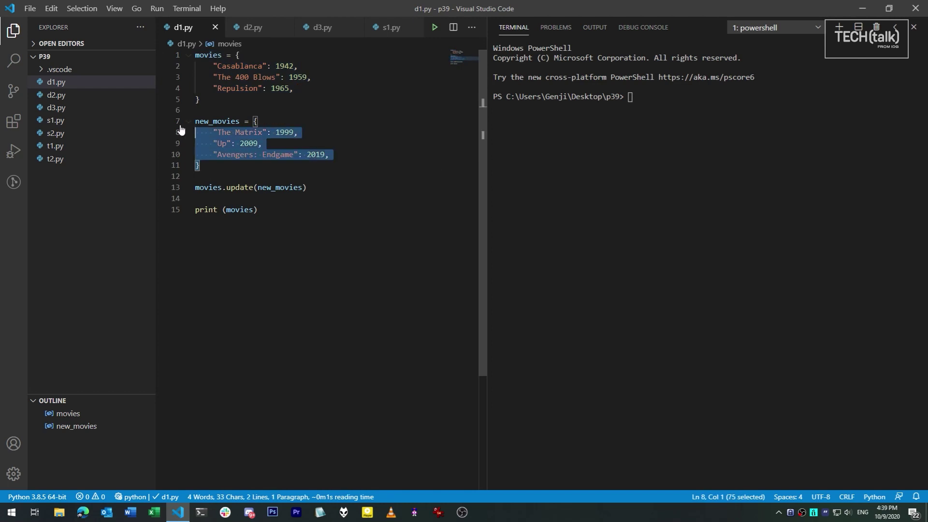
{"action": "left_click", "coordinate": [235, 170]}
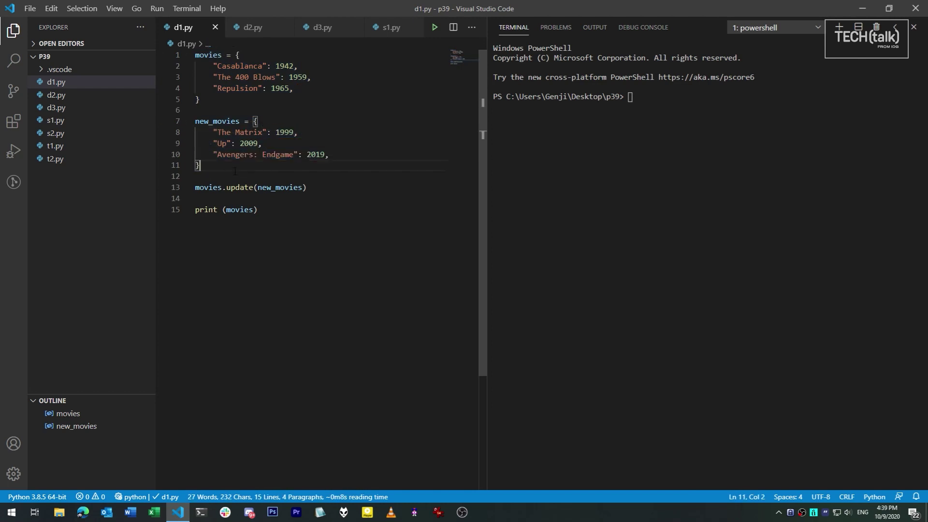
{"action": "left_click", "coordinate": [248, 197]}
- Run d1.py to print the merged six-movie dictionary, then switch the interpreter to Python 3.9.0
{"action": "left_click", "coordinate": [435, 27]}
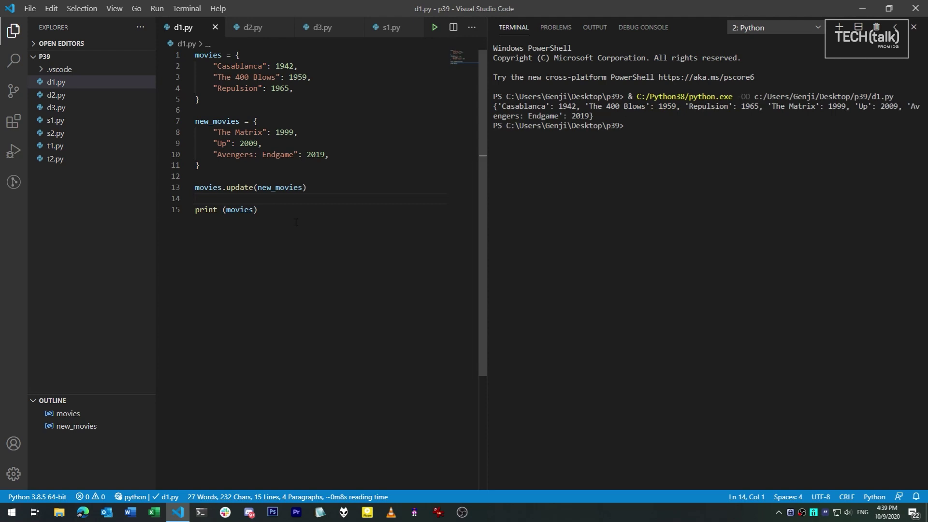
{"action": "left_click", "coordinate": [37, 496]}
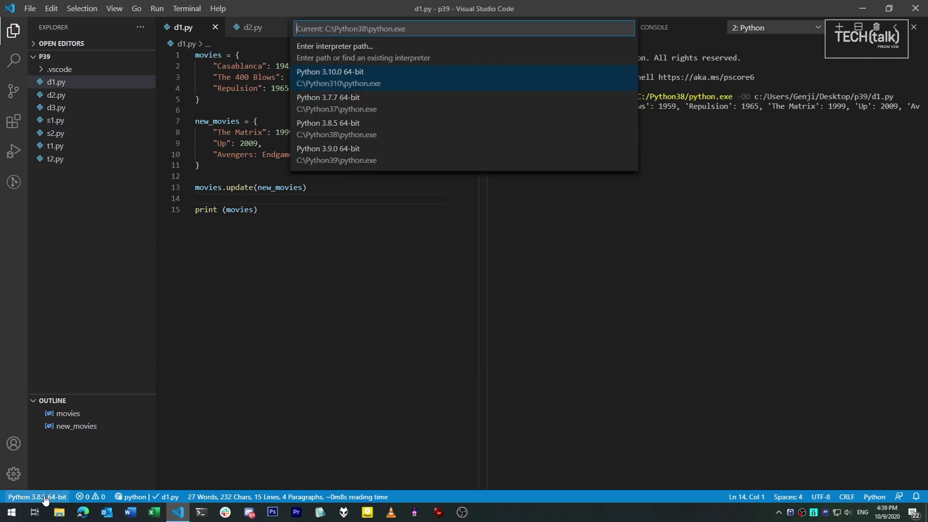
{"action": "left_click", "coordinate": [333, 155]}
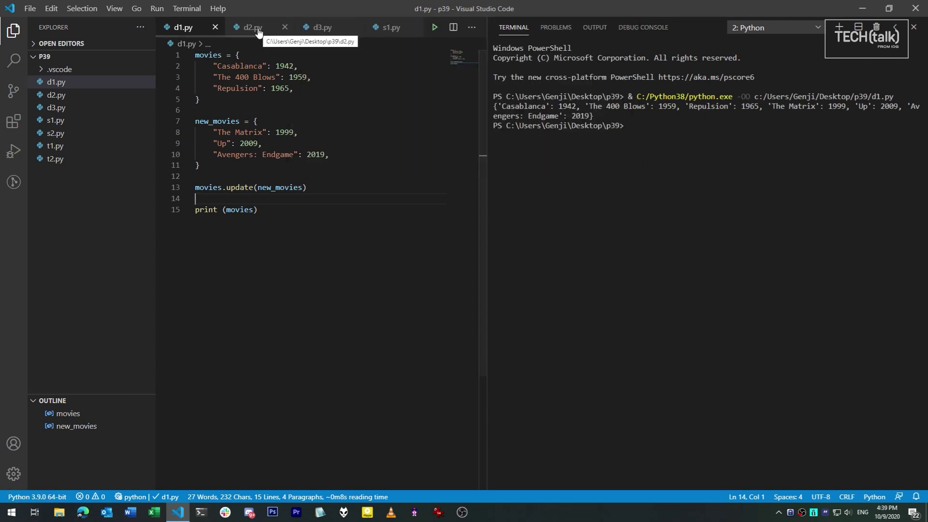
- Open d2.py, highlight the old_movies | new_movies union, and run it under Python 3.9
{"action": "left_click", "coordinate": [258, 33]}
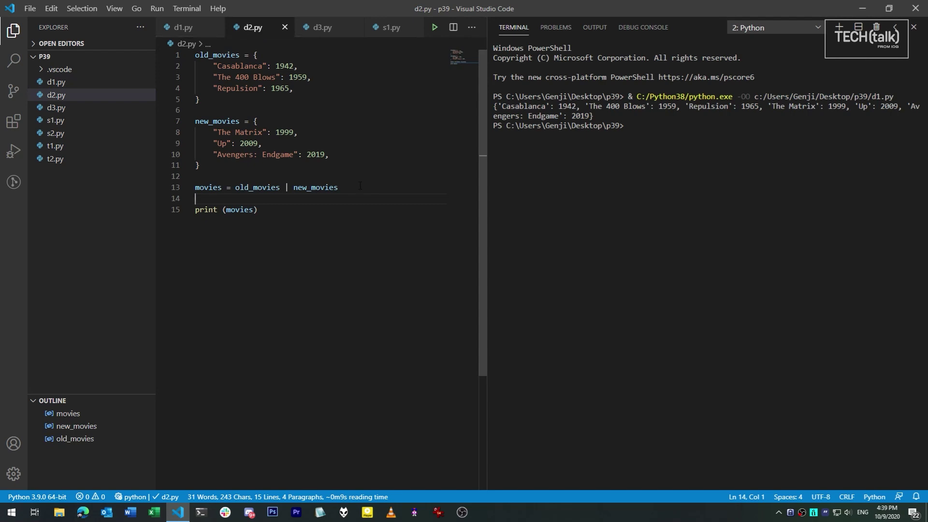
{"action": "left_click_drag", "start_coordinate": [256, 168], "coordinate": [194, 54]}
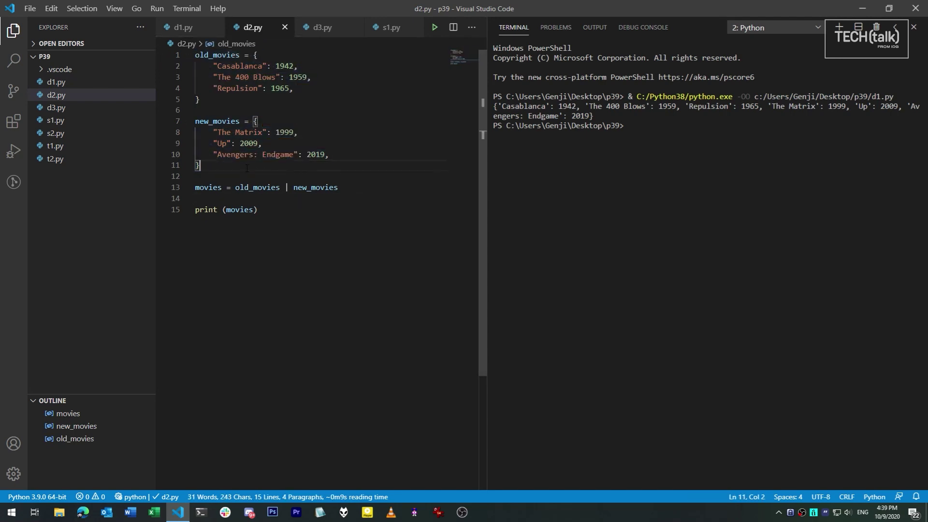
{"action": "left_click_drag", "start_coordinate": [338, 188], "coordinate": [235, 188]}
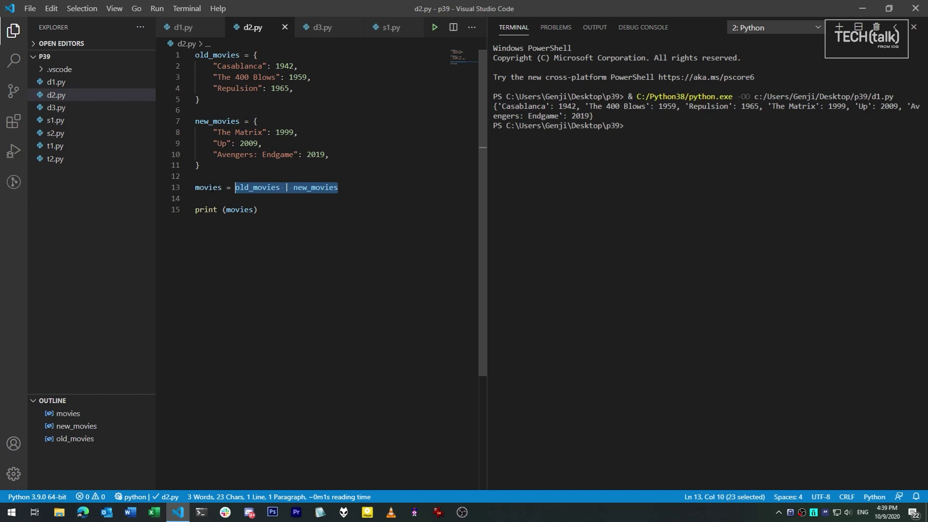
{"action": "left_click", "coordinate": [215, 196]}
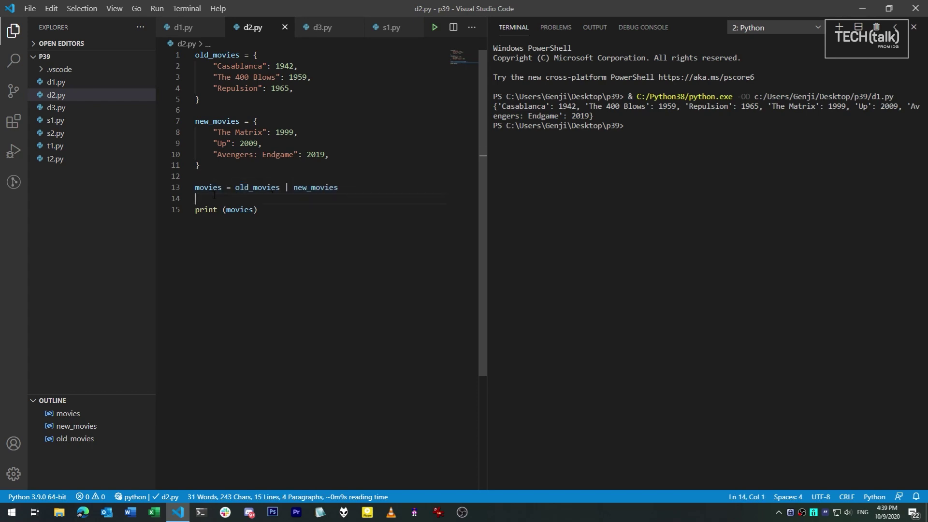
{"action": "left_click", "coordinate": [435, 27]}
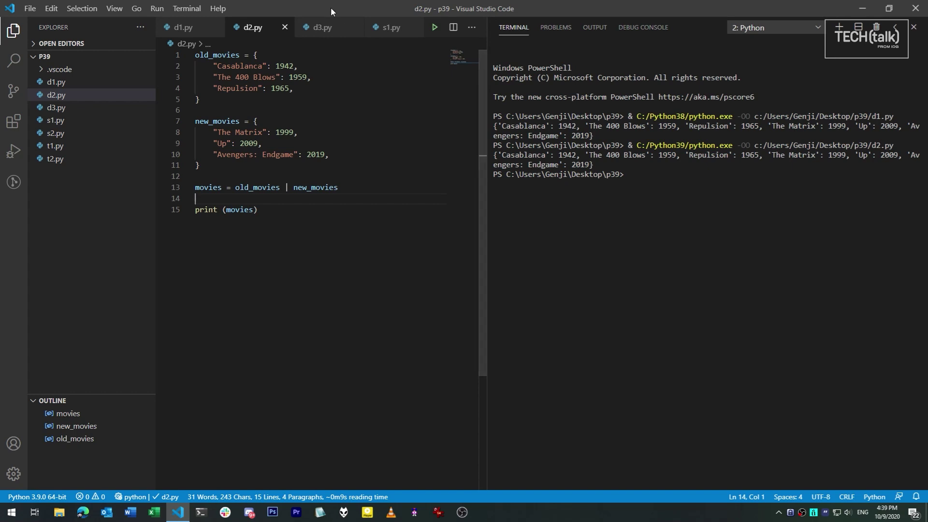
{"action": "left_click", "coordinate": [321, 27]}
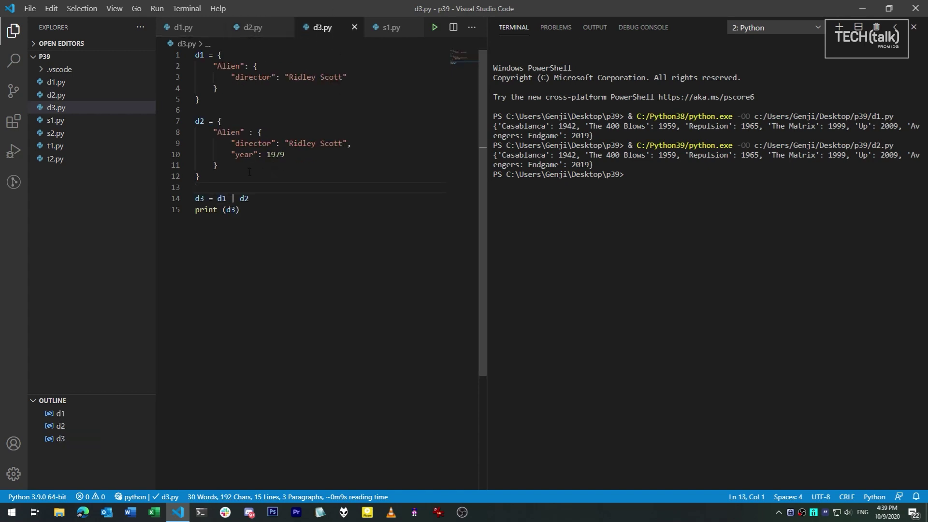
- Highlight d2's nested Alien entry, then run d3.py
{"action": "left_click_drag", "start_coordinate": [270, 165], "coordinate": [180, 134]}
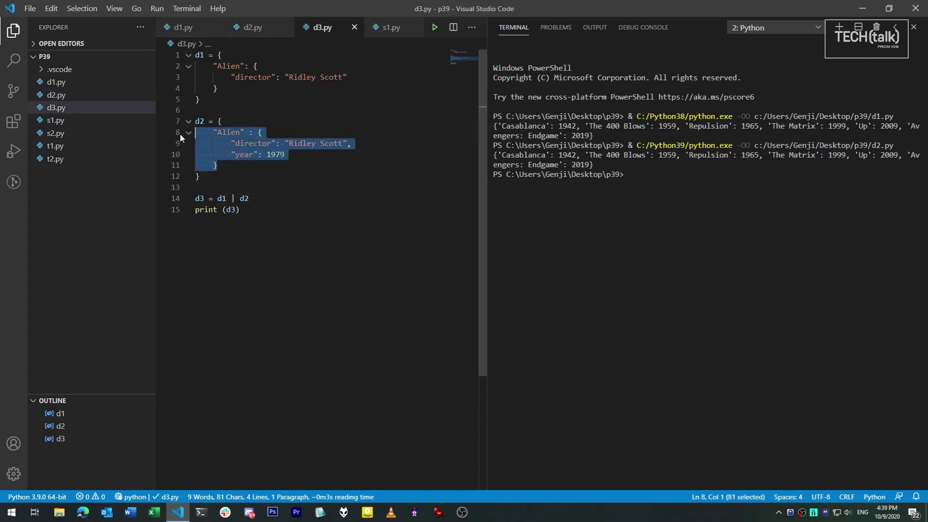
{"action": "left_click", "coordinate": [227, 177]}
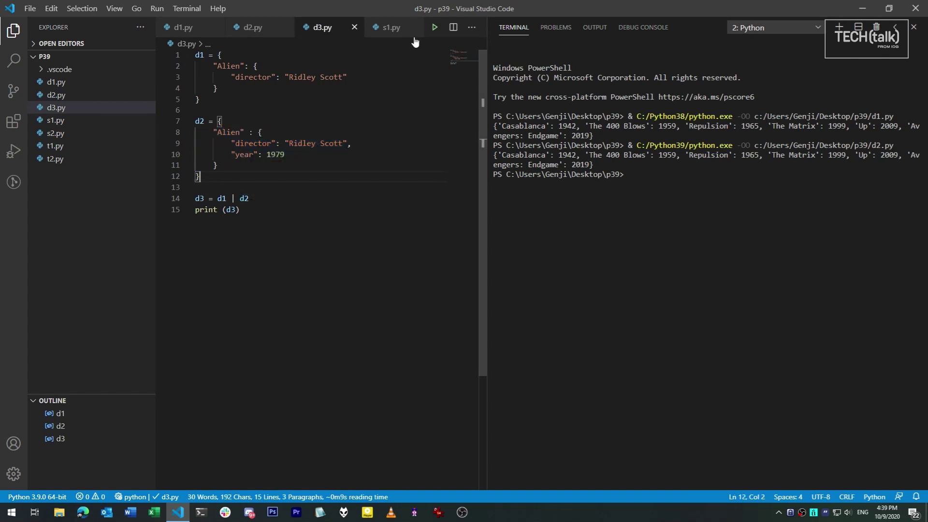
{"action": "left_click", "coordinate": [435, 28]}
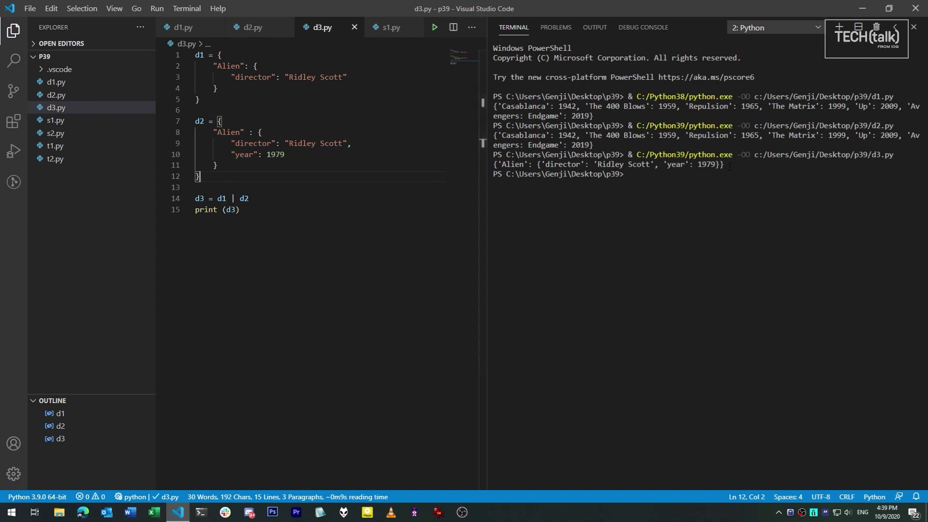
- Compare the merged Alien output line with d2's Alien entry in the code
{"action": "left_click_drag", "start_coordinate": [726, 164], "coordinate": [481, 163]}
{"action": "left_click_drag", "start_coordinate": [239, 166], "coordinate": [174, 134]}
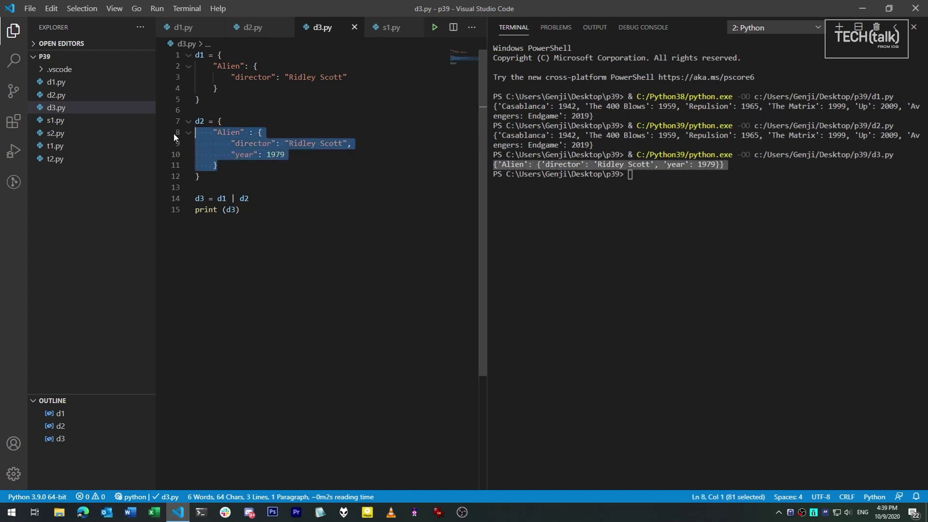
{"action": "left_click", "coordinate": [231, 187]}
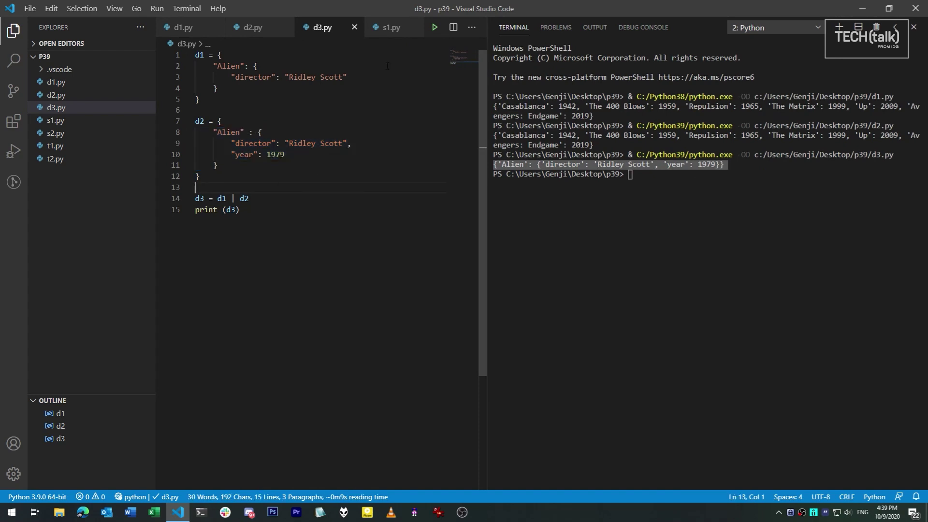
{"action": "left_click", "coordinate": [391, 27]}
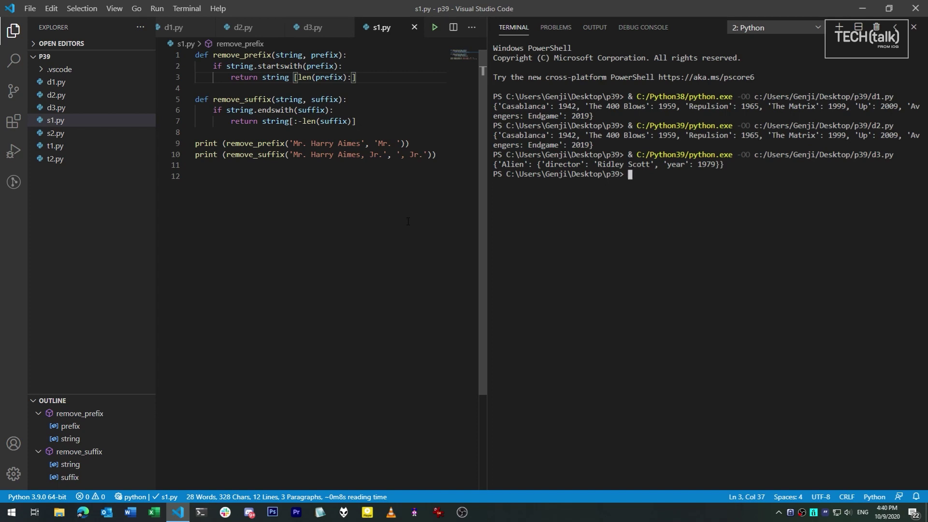
- Highlight s1.py's prefix slice and run it, printing 'Harry Aimes' and 'Mr. Harry Aimes'
{"action": "left_click_drag", "start_coordinate": [368, 79], "coordinate": [294, 77]}
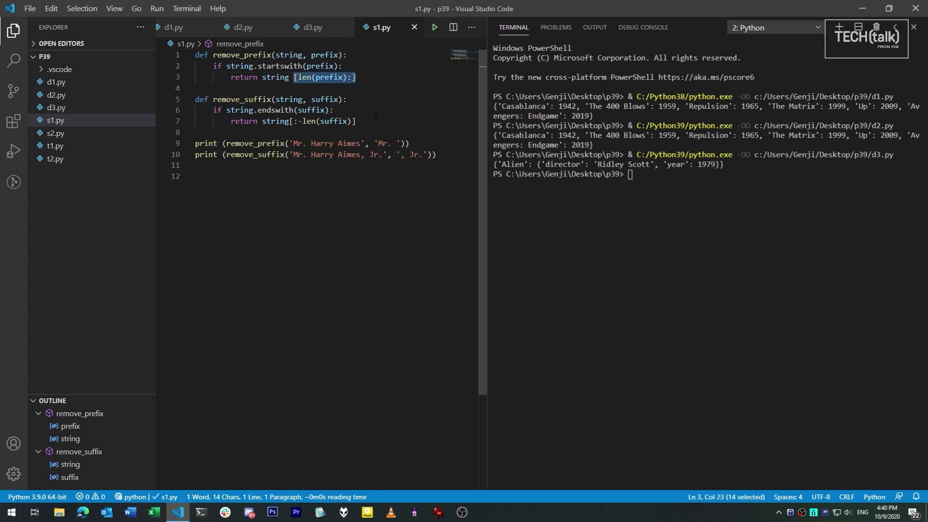
{"action": "left_click", "coordinate": [357, 121]}
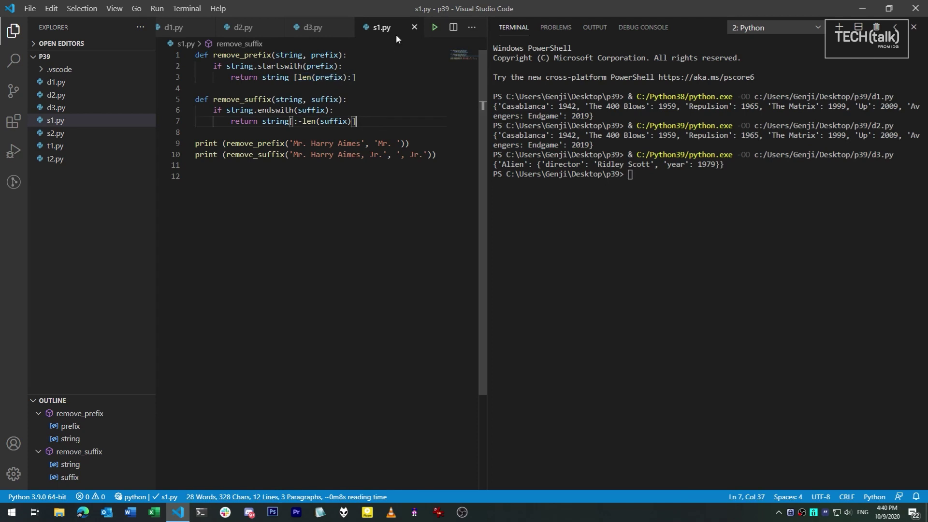
{"action": "left_click", "coordinate": [436, 28]}
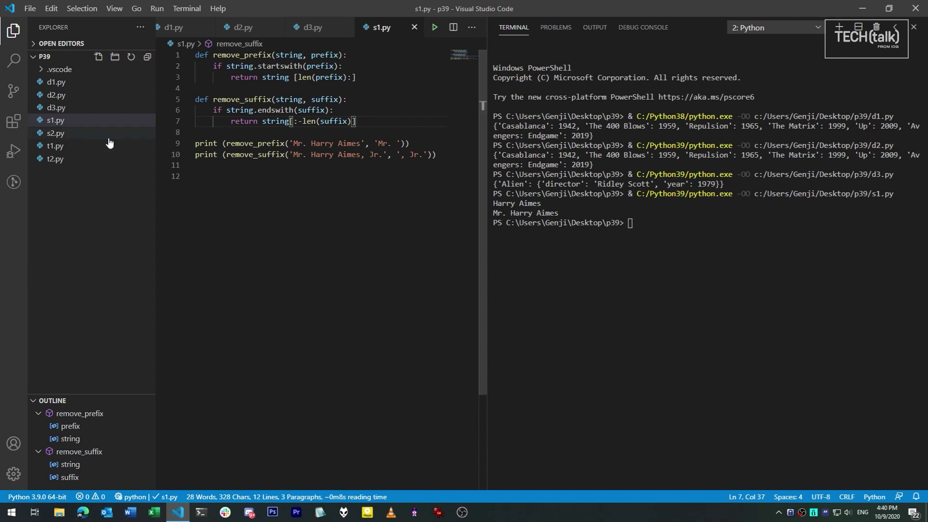
- Run s2.py's built-in removeprefix/removesuffix version, matching s1's output
{"action": "left_click", "coordinate": [89, 137]}
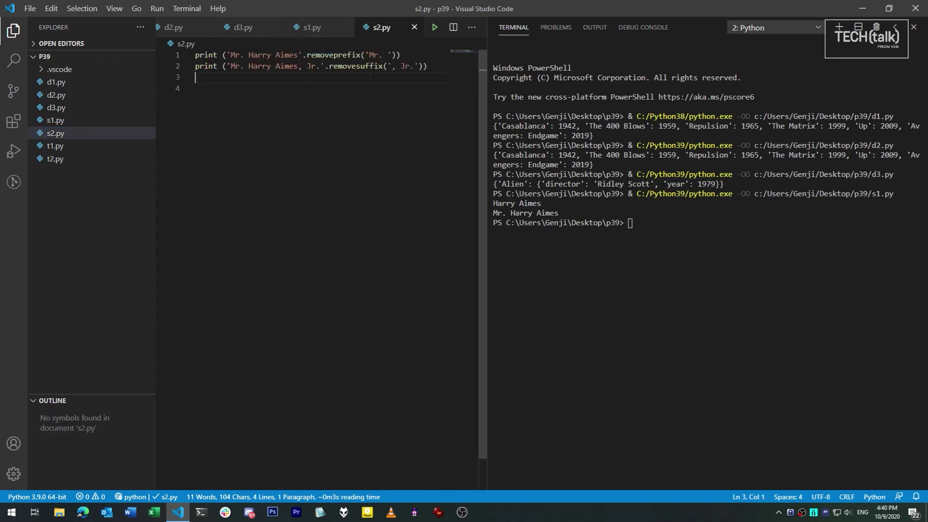
{"action": "left_click", "coordinate": [434, 27]}
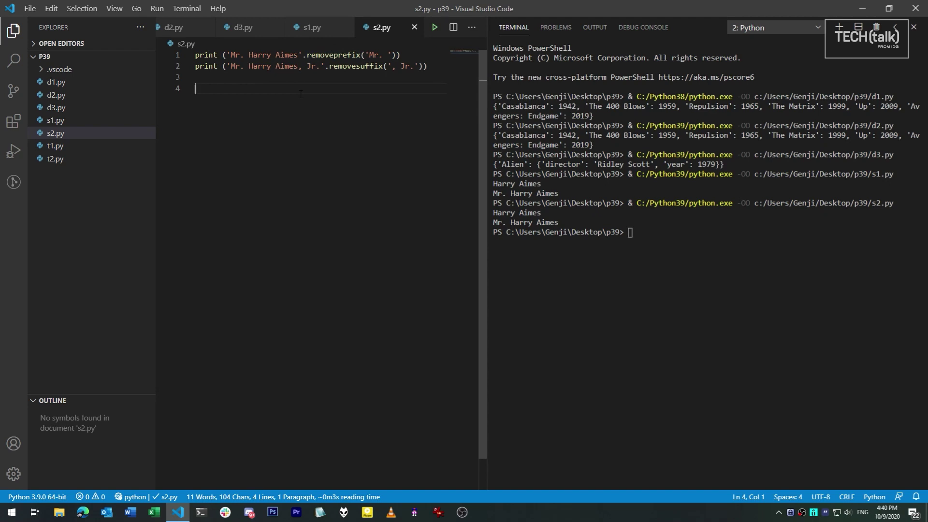
{"action": "left_click", "coordinate": [85, 148]}
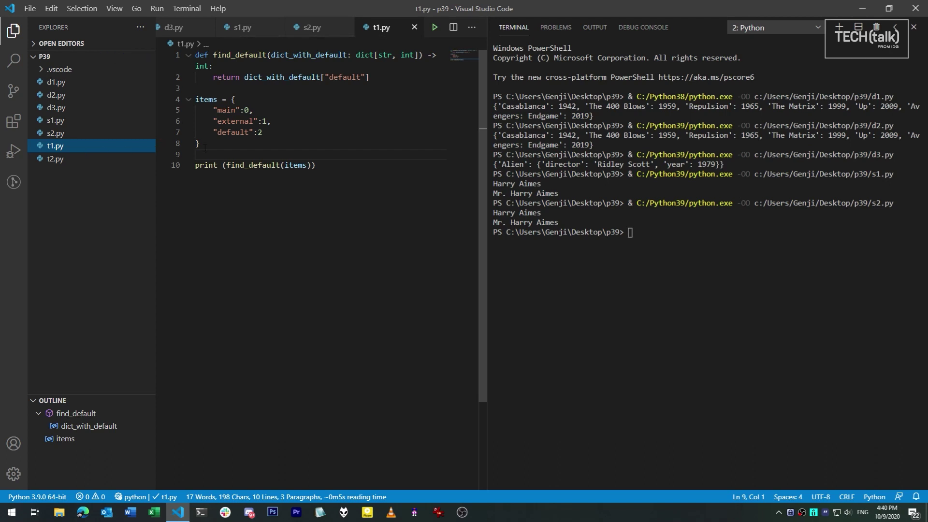
- Highlight t1.py's dict[str, int] hint and int return type, then run it to print 2
{"action": "left_click", "coordinate": [230, 149]}
{"action": "left_click_drag", "start_coordinate": [356, 55], "coordinate": [420, 55]}
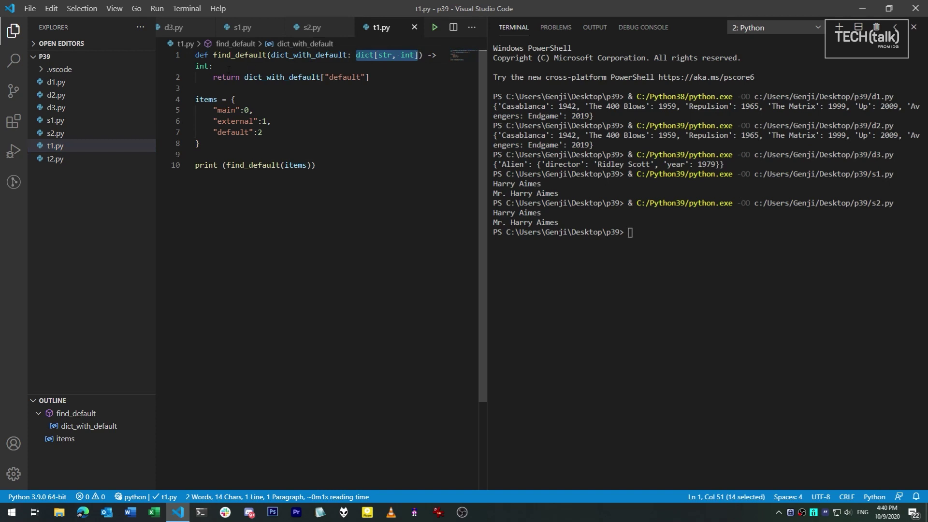
{"action": "double_click", "coordinate": [202, 66]}
{"action": "left_click", "coordinate": [203, 88]}
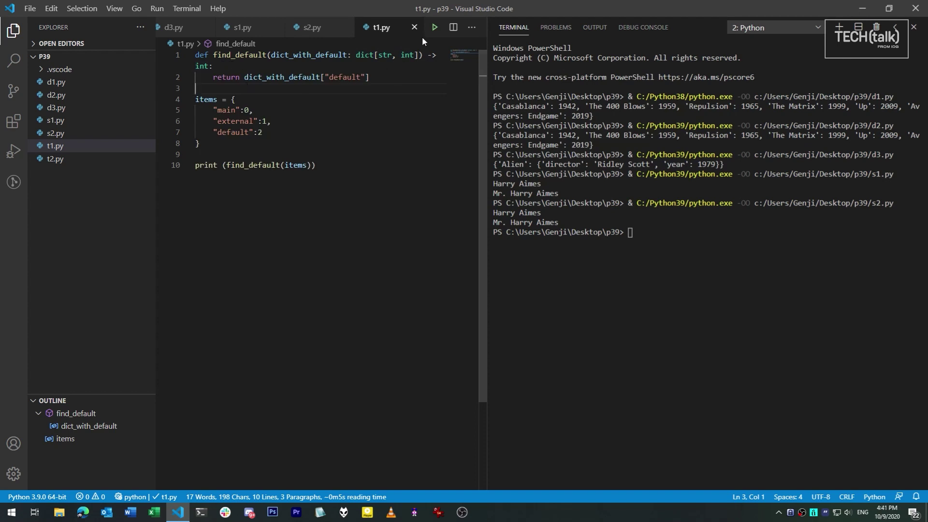
{"action": "left_click", "coordinate": [434, 28]}
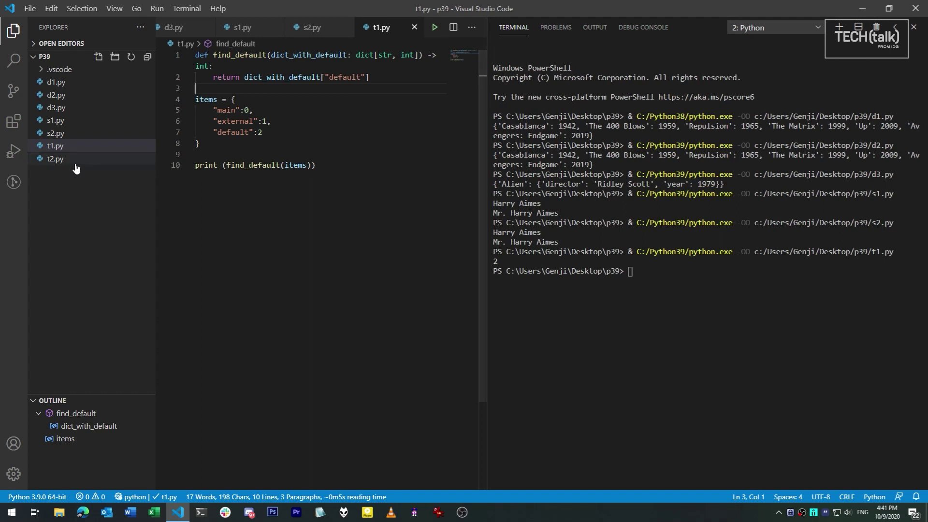
{"action": "left_click", "coordinate": [38, 497]}
- Run t1.py under Python 3.8.5, which raises a TypeError about subscripting type
{"action": "left_click", "coordinate": [348, 140]}
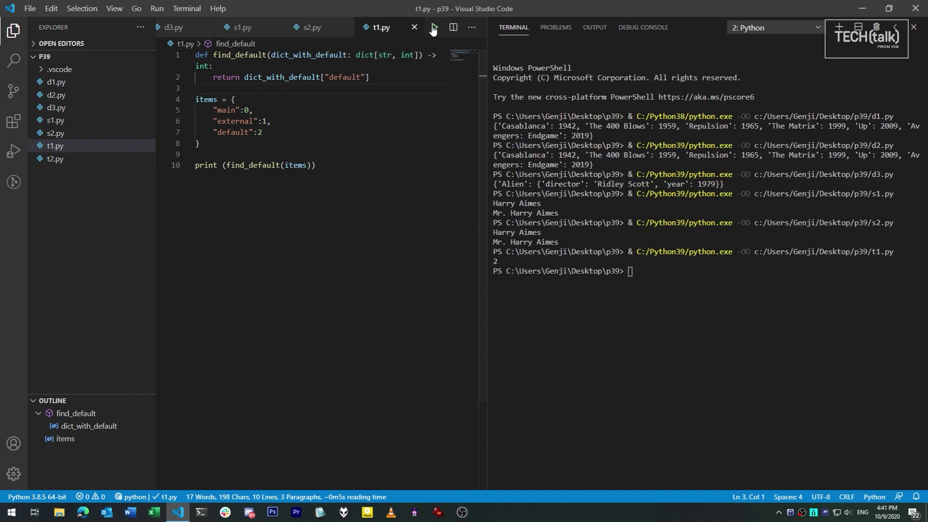
{"action": "left_click", "coordinate": [433, 28]}
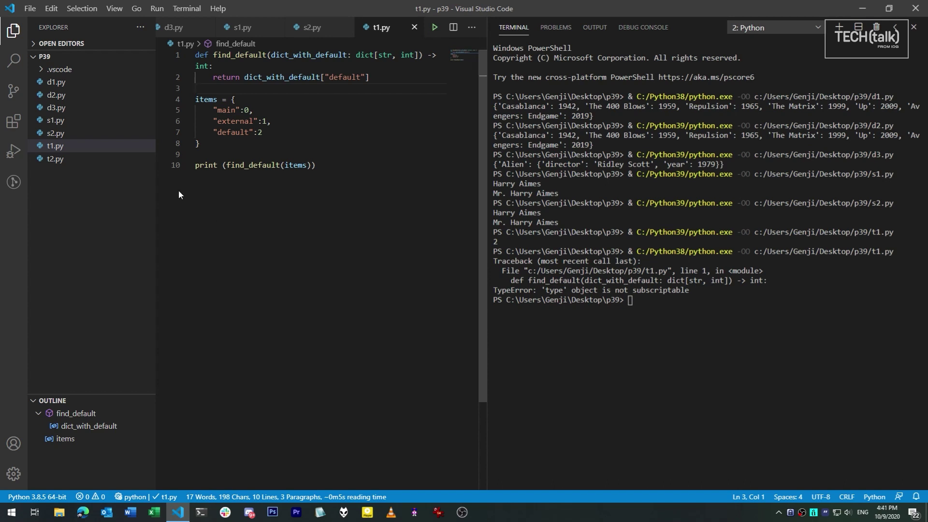
{"action": "left_click", "coordinate": [78, 159]}
{"action": "key", "text": "Up"}
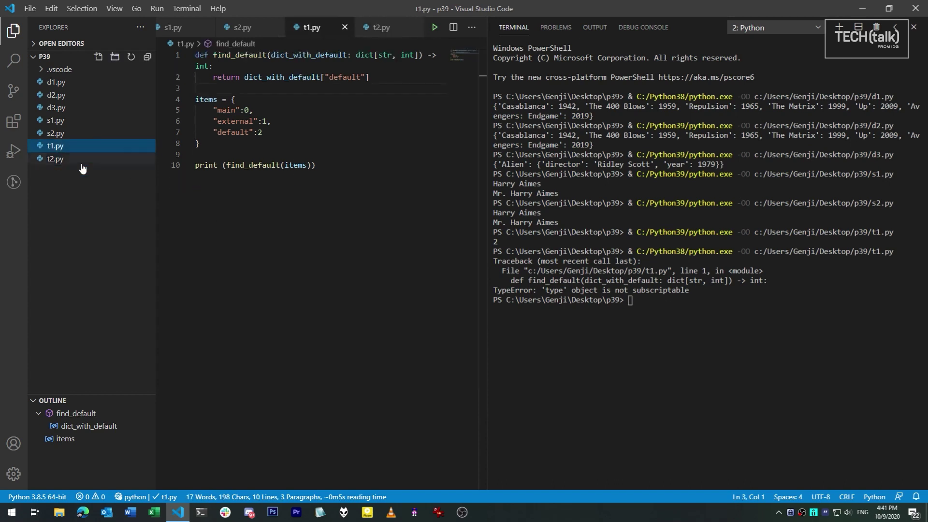
- Switch back to Python 3.9.0 and rerun t1.py, printing 2
{"action": "left_click", "coordinate": [37, 497]}
{"action": "left_click", "coordinate": [309, 154]}
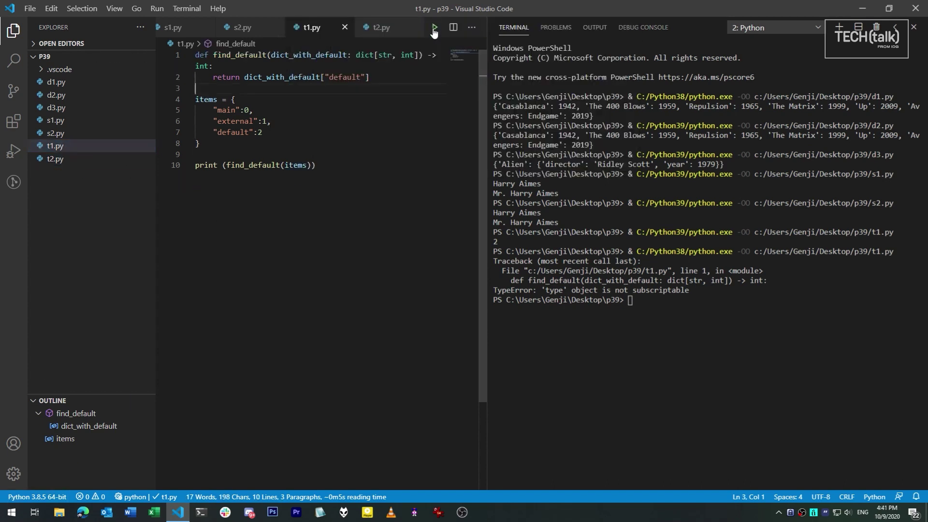
{"action": "left_click", "coordinate": [435, 27]}
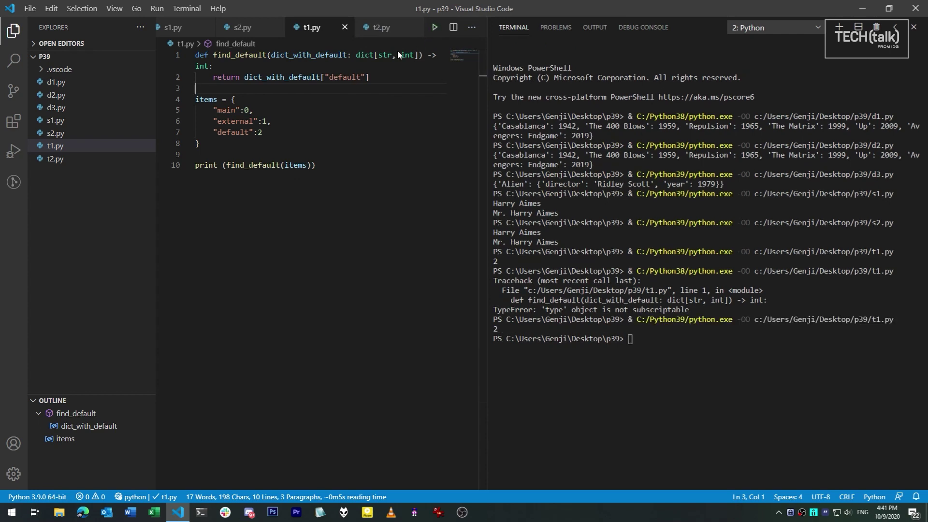
- Open t2.py and set the interpreter to Python 3.8.5
{"action": "left_click", "coordinate": [49, 166]}
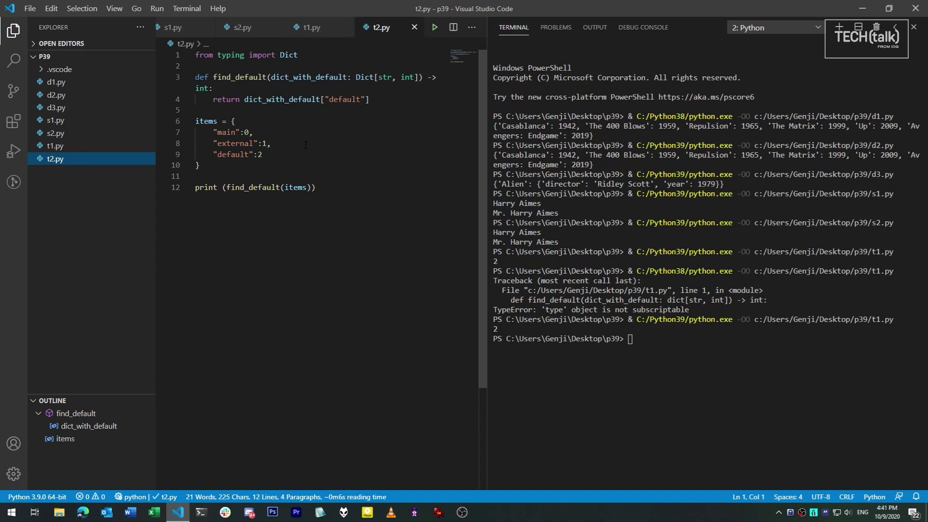
{"action": "left_click", "coordinate": [37, 496]}
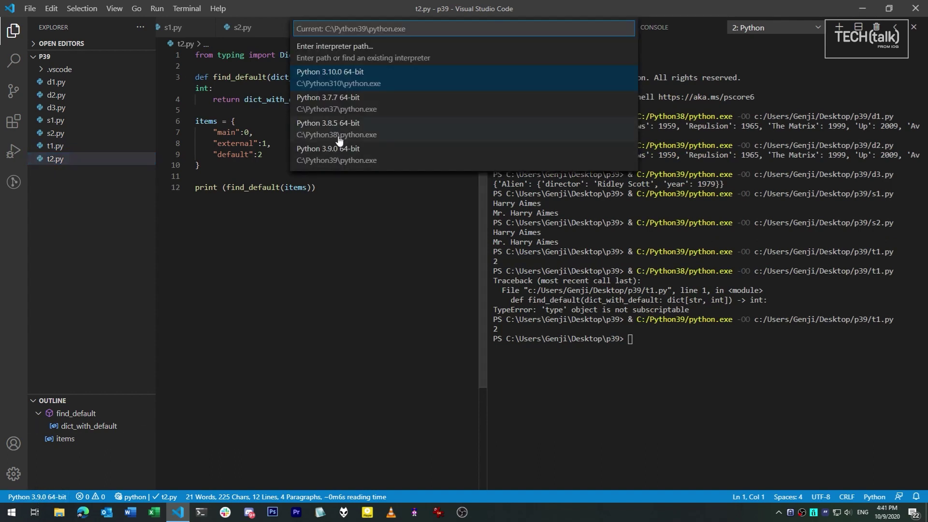
{"action": "left_click", "coordinate": [339, 139]}
- Run t2.py with its typing.Dict hints, printing 2 without error
{"action": "left_click", "coordinate": [433, 29]}
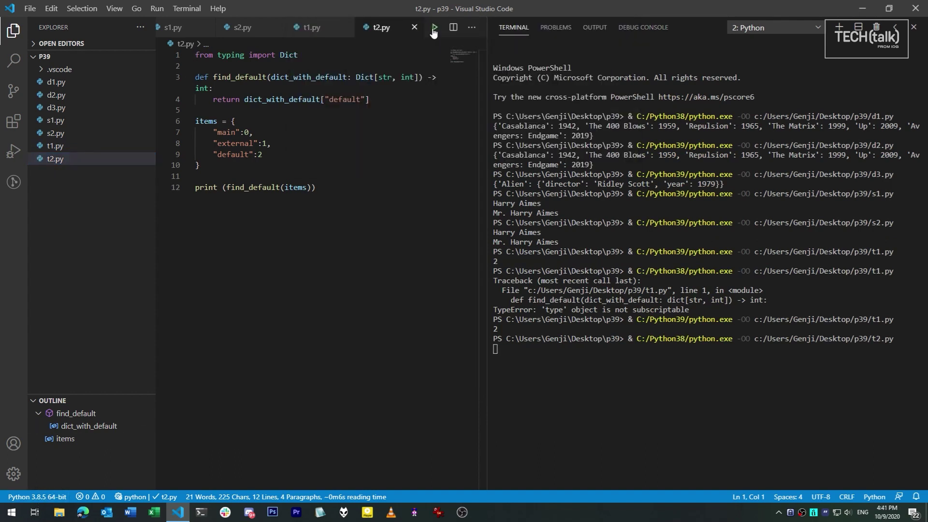
{"action": "left_click", "coordinate": [320, 167]}
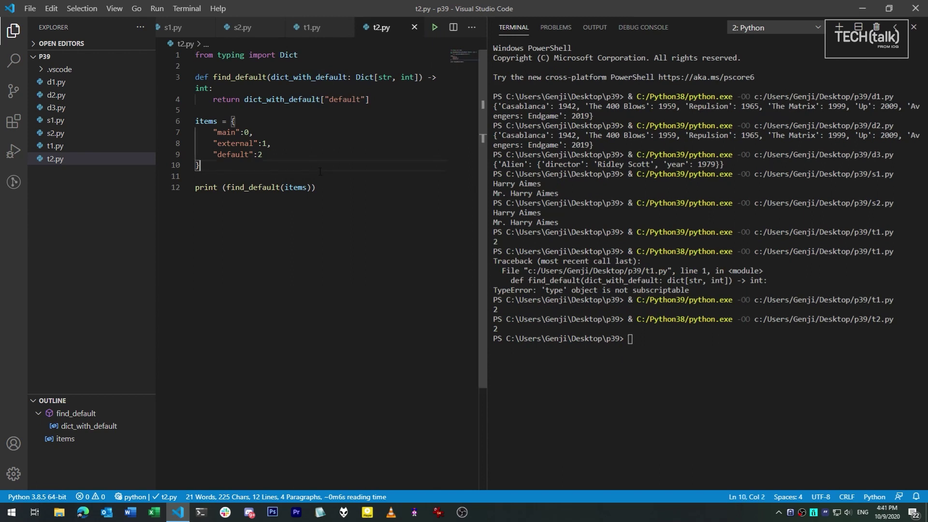
{"action": "key", "text": "Down"}
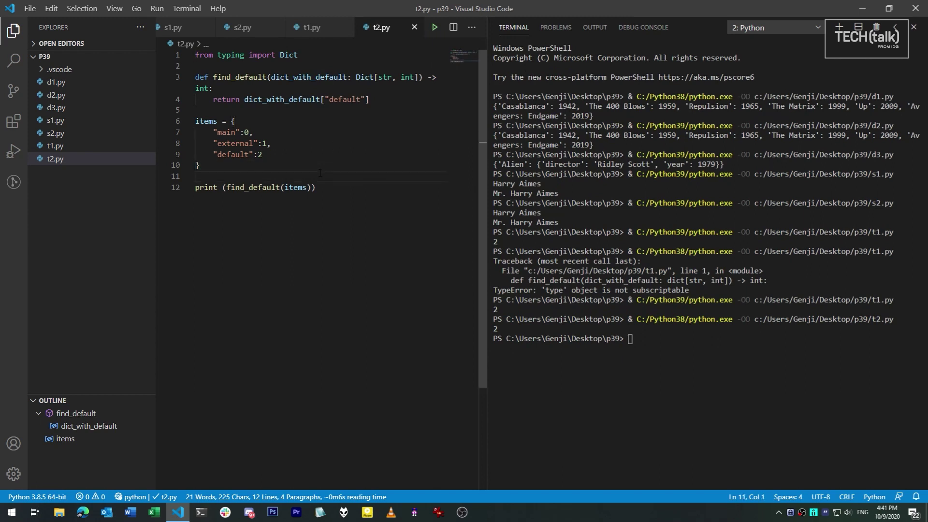